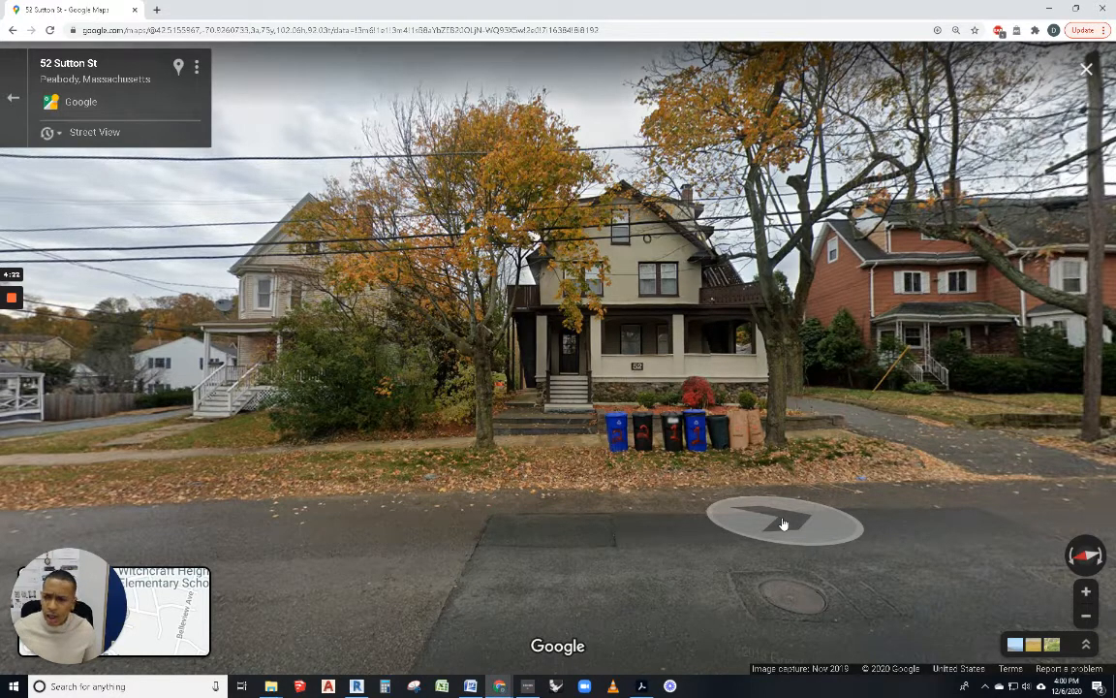
Step: Advance Street View to house 52 and frame its driveway and the garage behind it
left_click(921, 530)
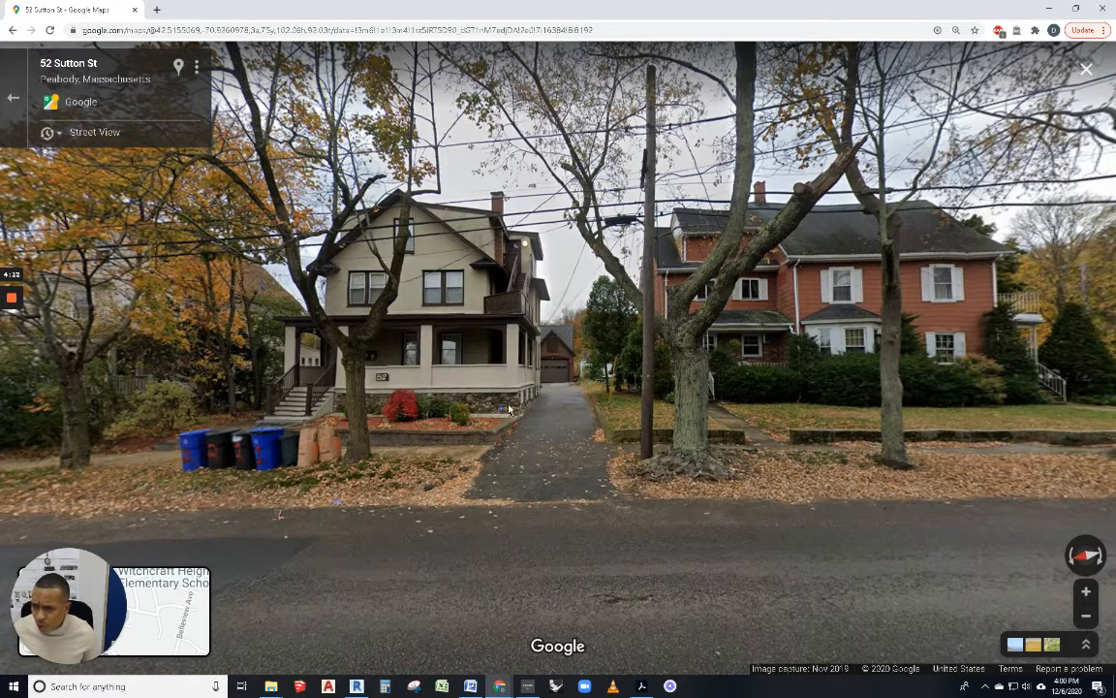
left_click(566, 339)
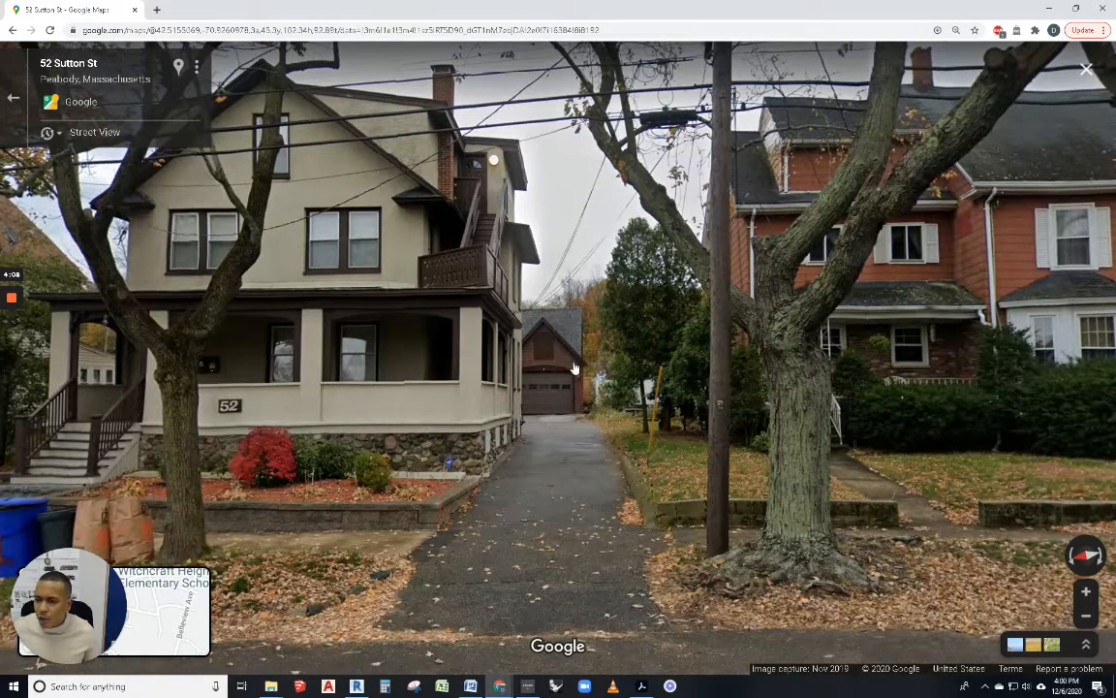
scroll(574, 368, "down", 2)
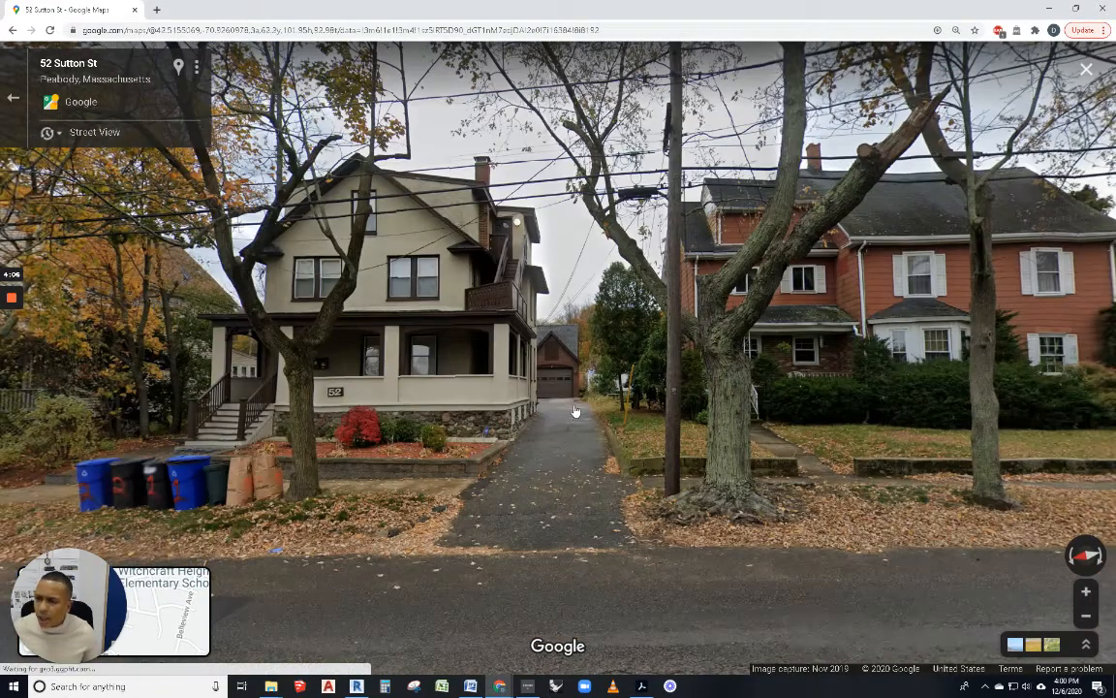
scroll(574, 411, "down", 2)
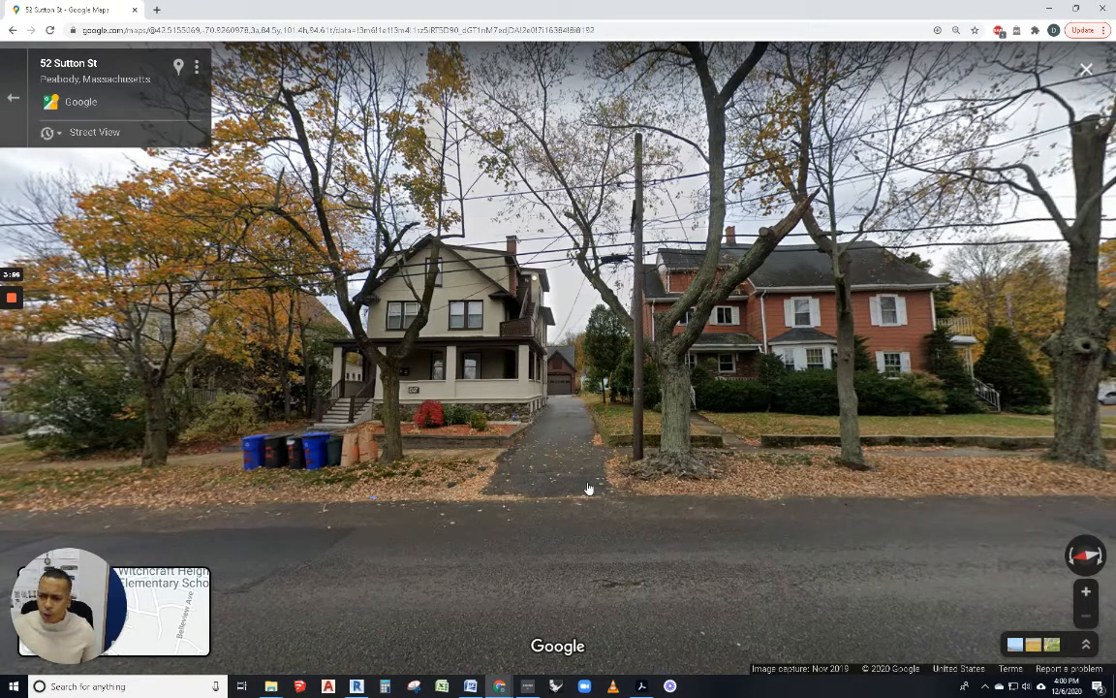
left_click(639, 687)
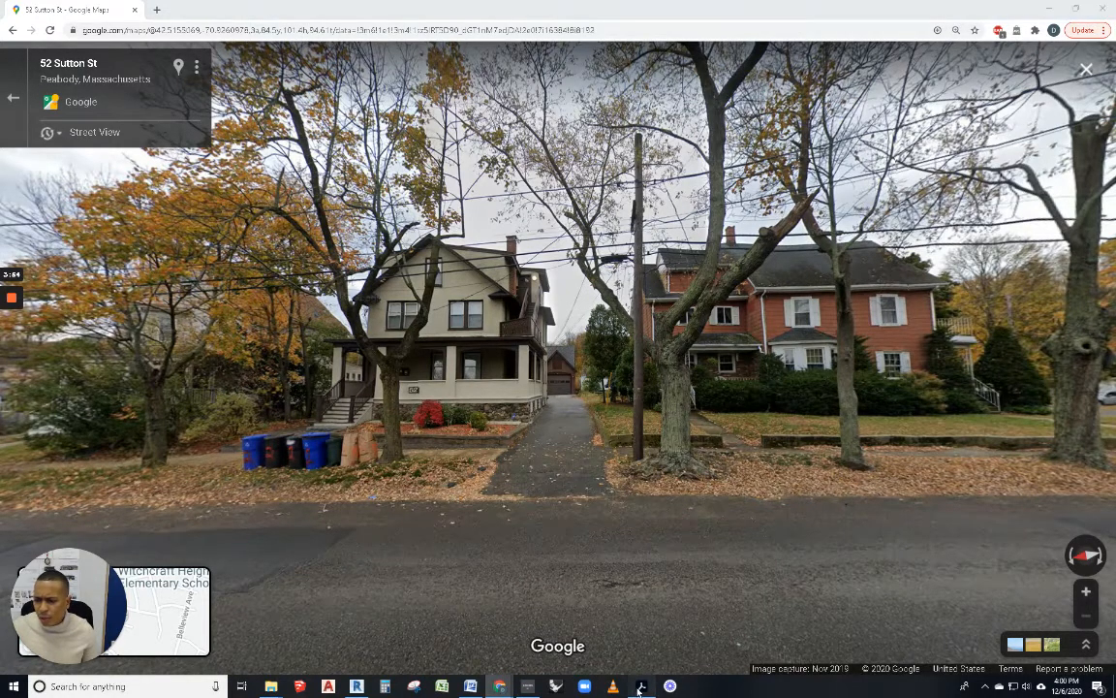
left_click(640, 686)
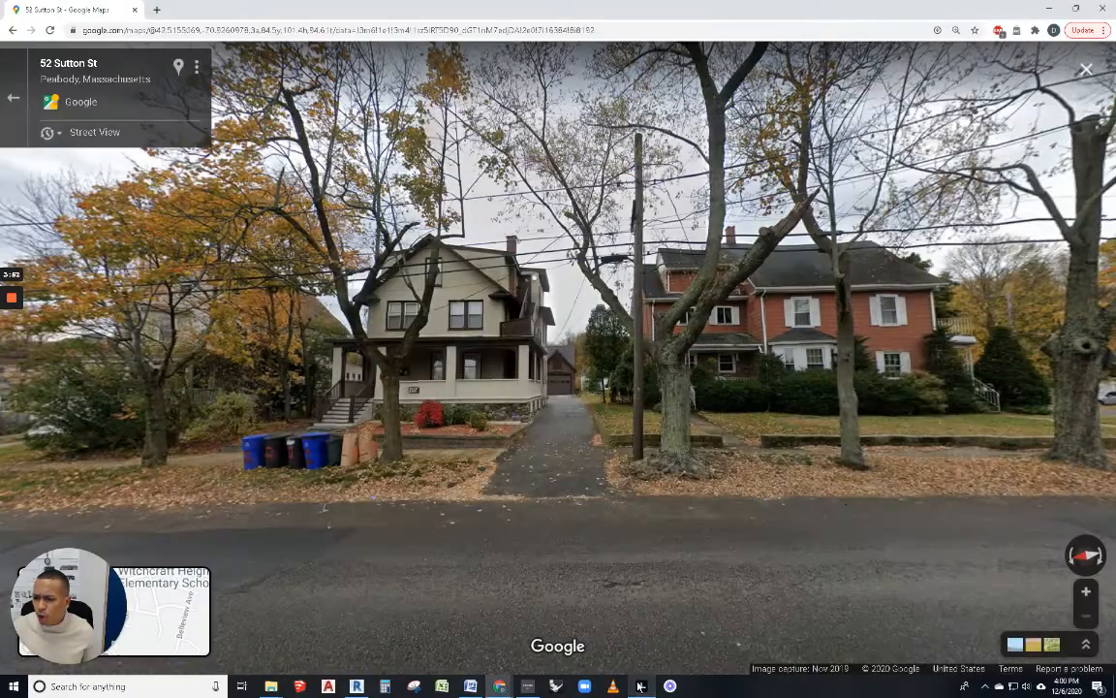
Step: Change the letter's date to 12.06.2020
left_click(470, 686)
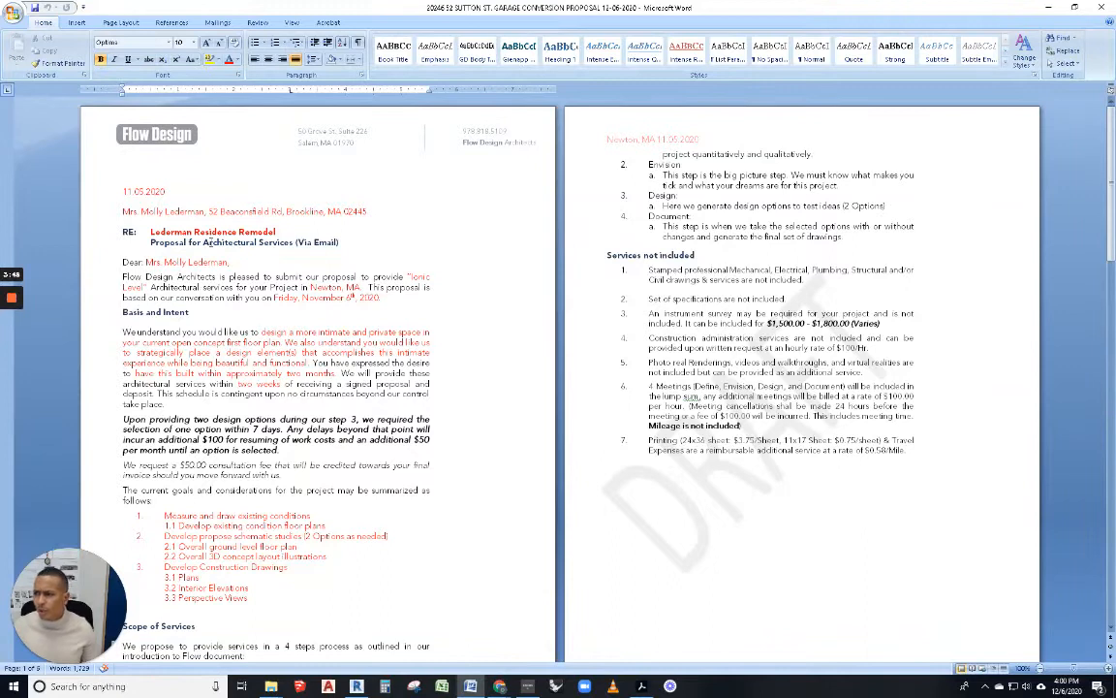
left_click_drag(167, 192, 122, 192)
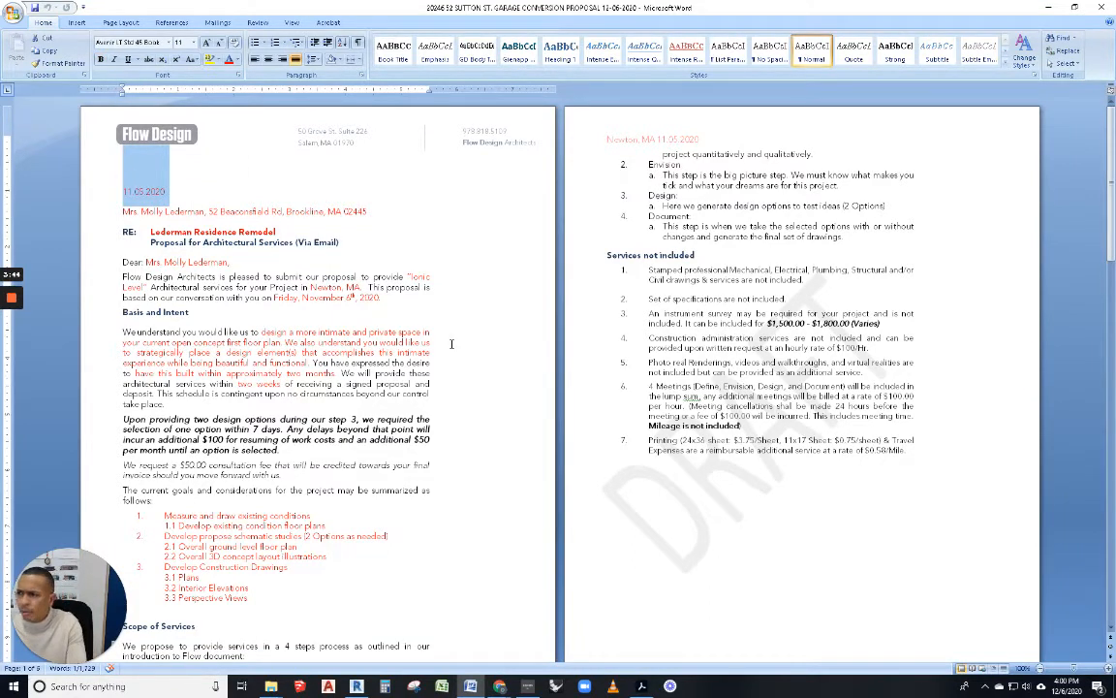
type("12")
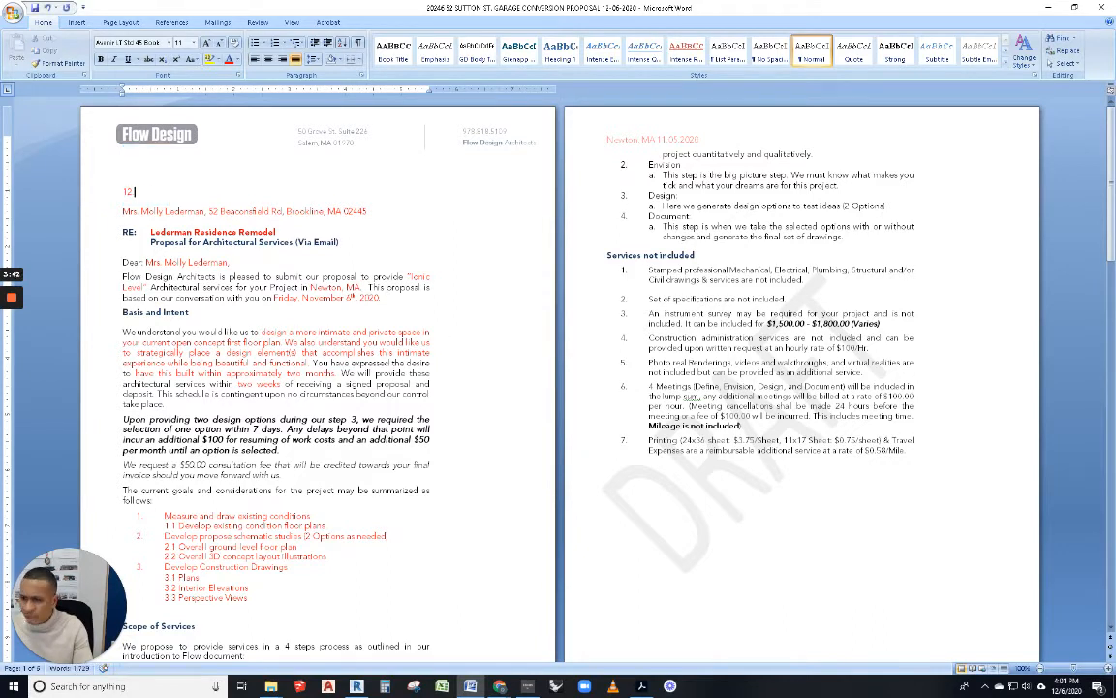
type(" 06.2020")
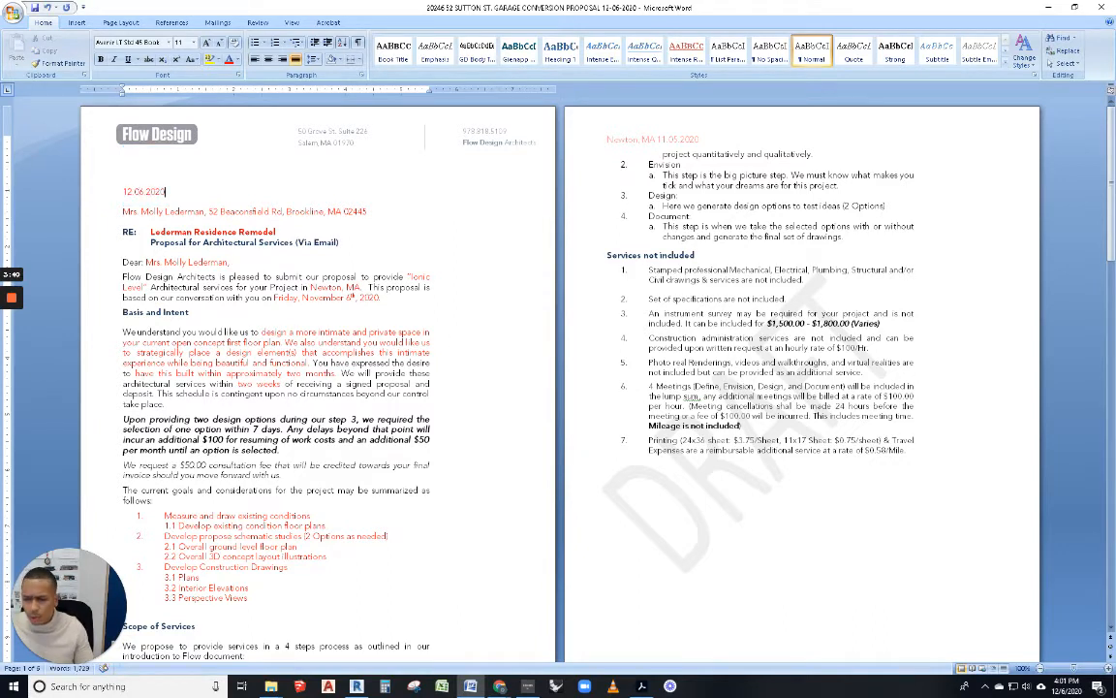
Step: Change the addressee title to Mr. and enter the new client's name and street address
left_click(139, 212)
key("BackSpace")
type(".")
left_click_drag(200, 211, 150, 217)
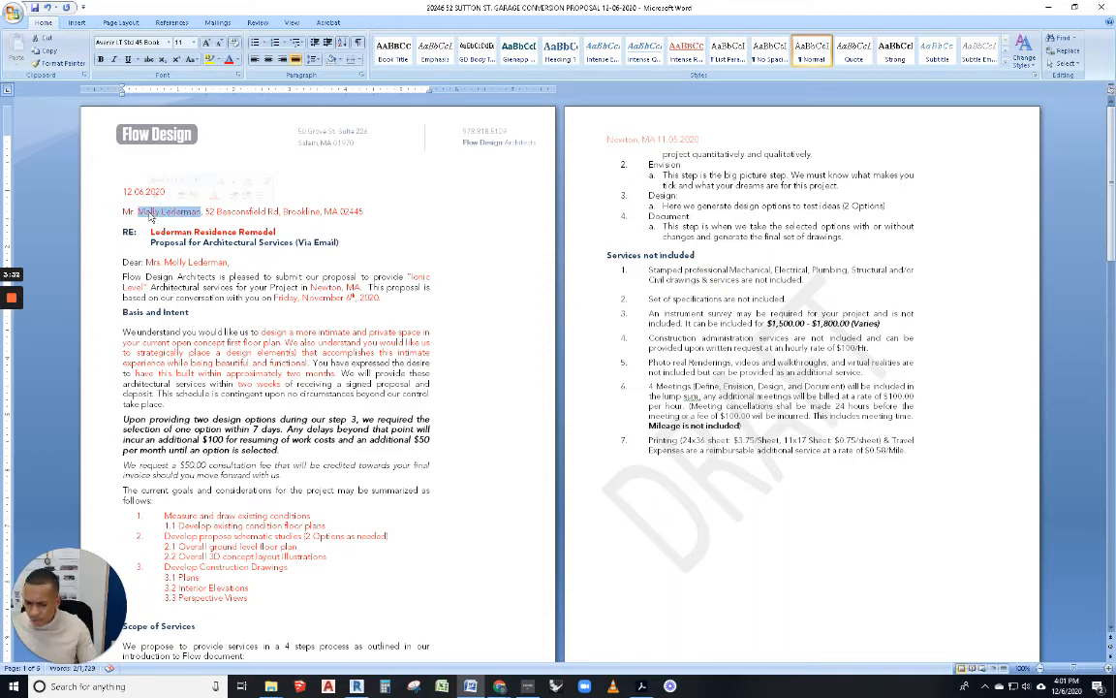
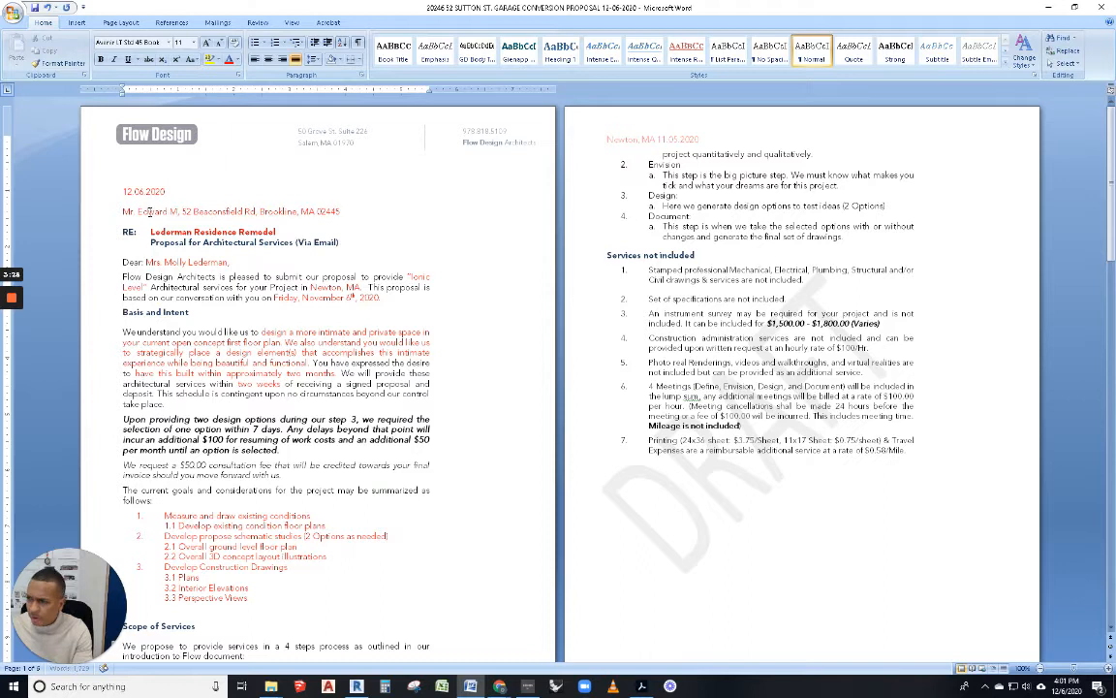
left_click_drag(355, 211, 201, 212)
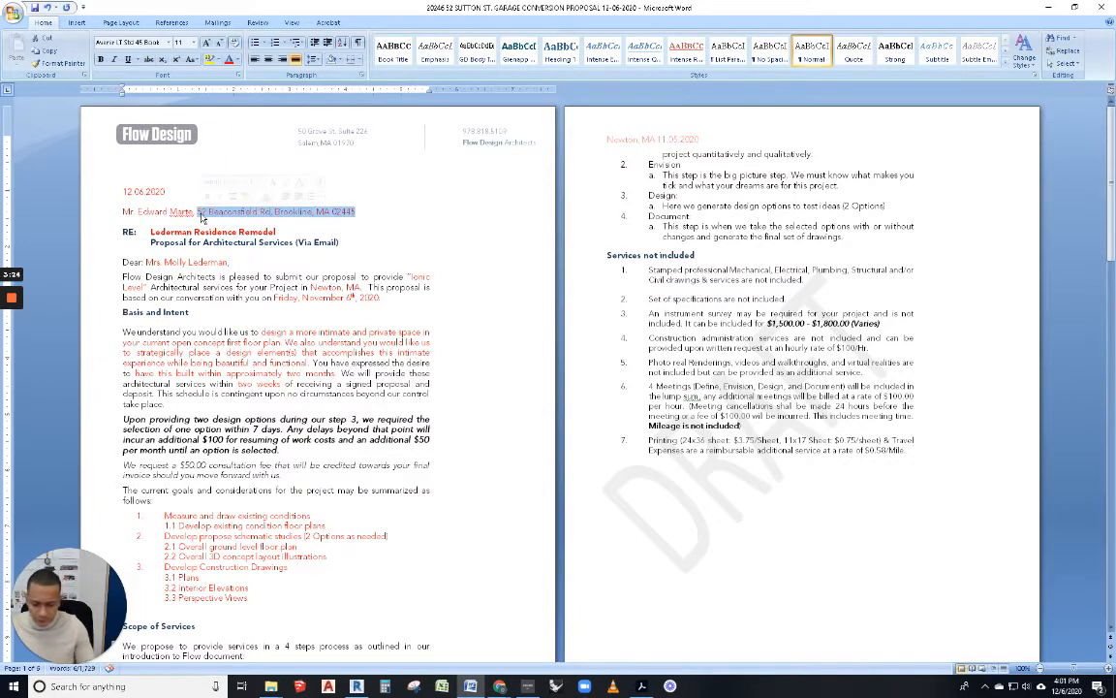
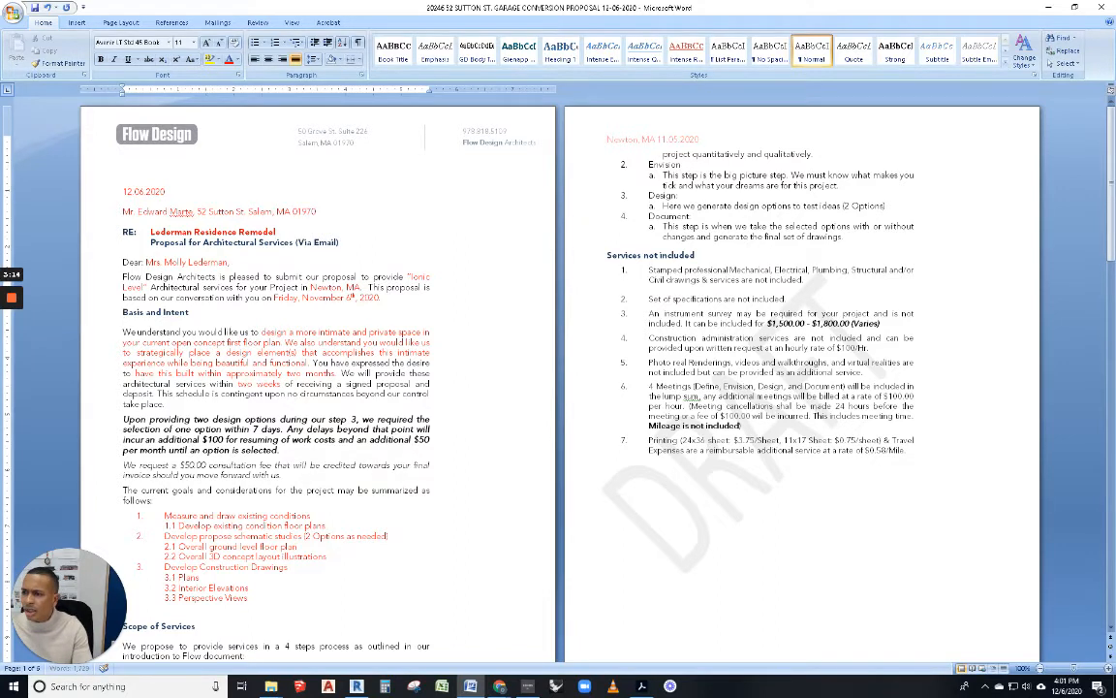
Step: Set the RE line to the client's surname plus Garage Renovation and greet the client as Mr
left_click_drag(278, 232, 150, 233)
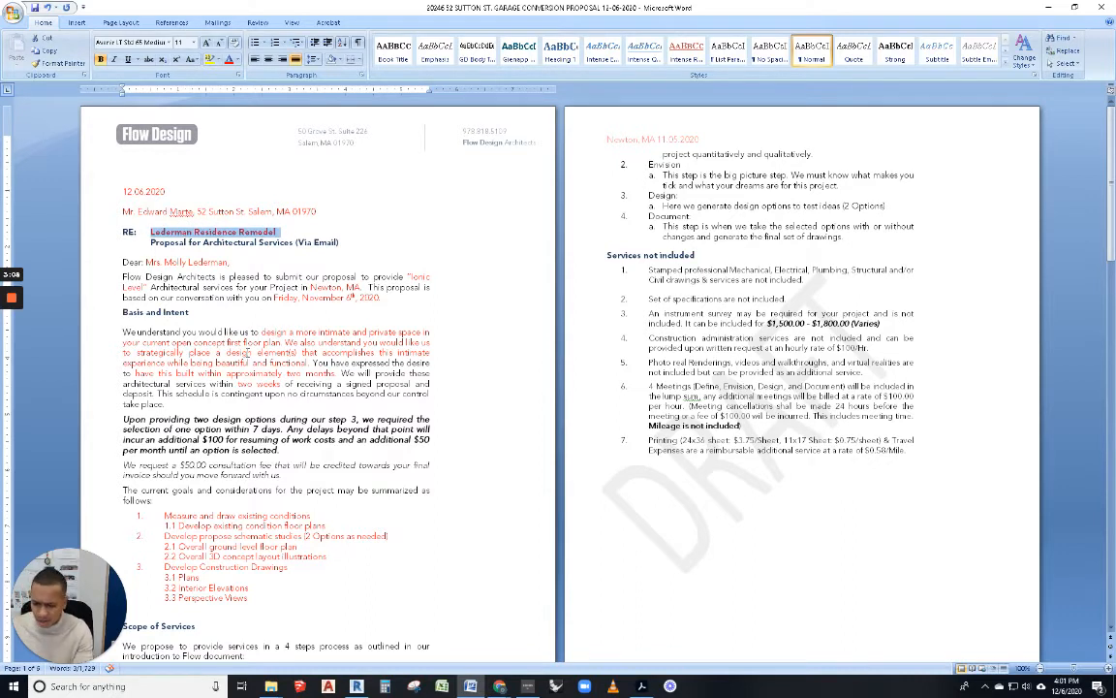
type("Marte")
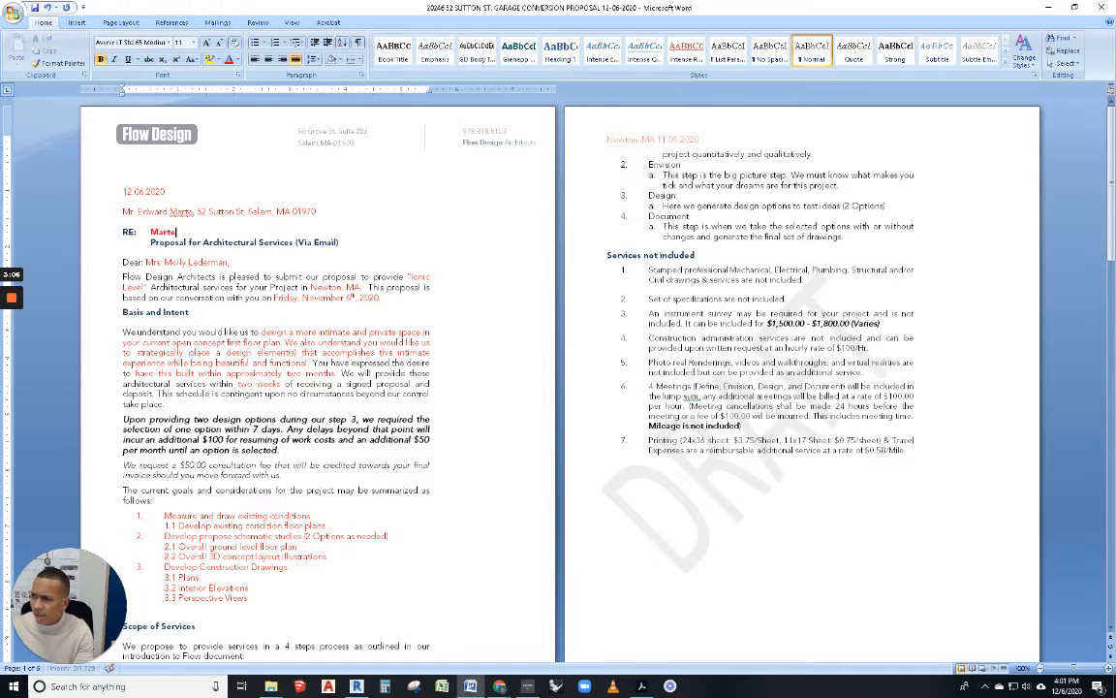
type(" Gar")
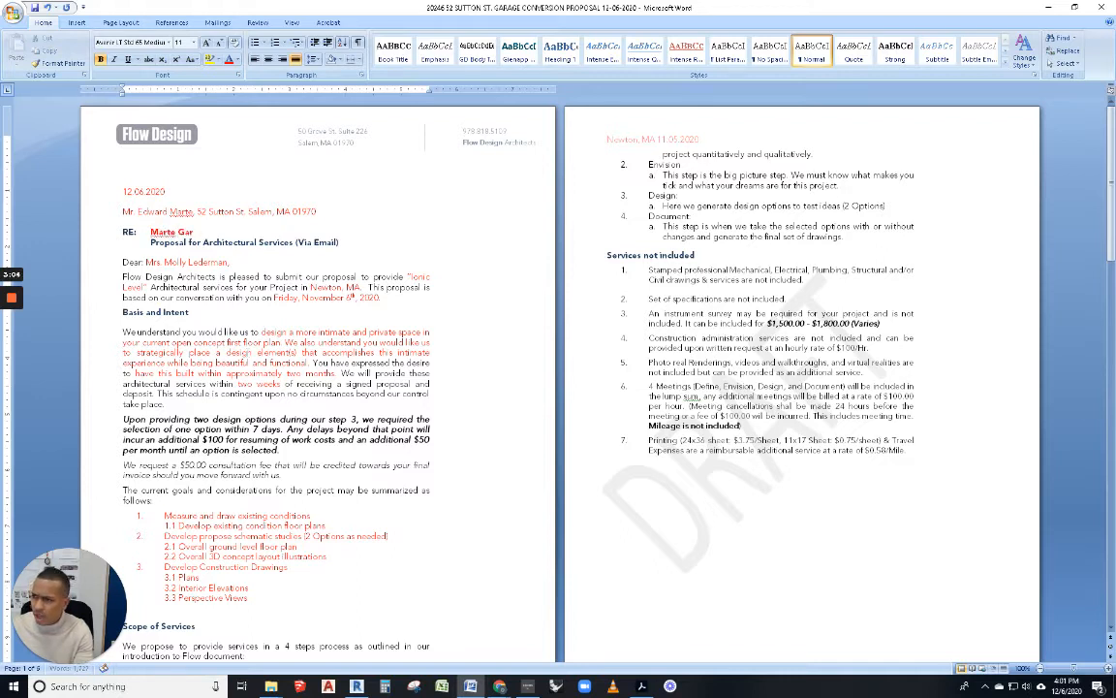
type("age Renovation")
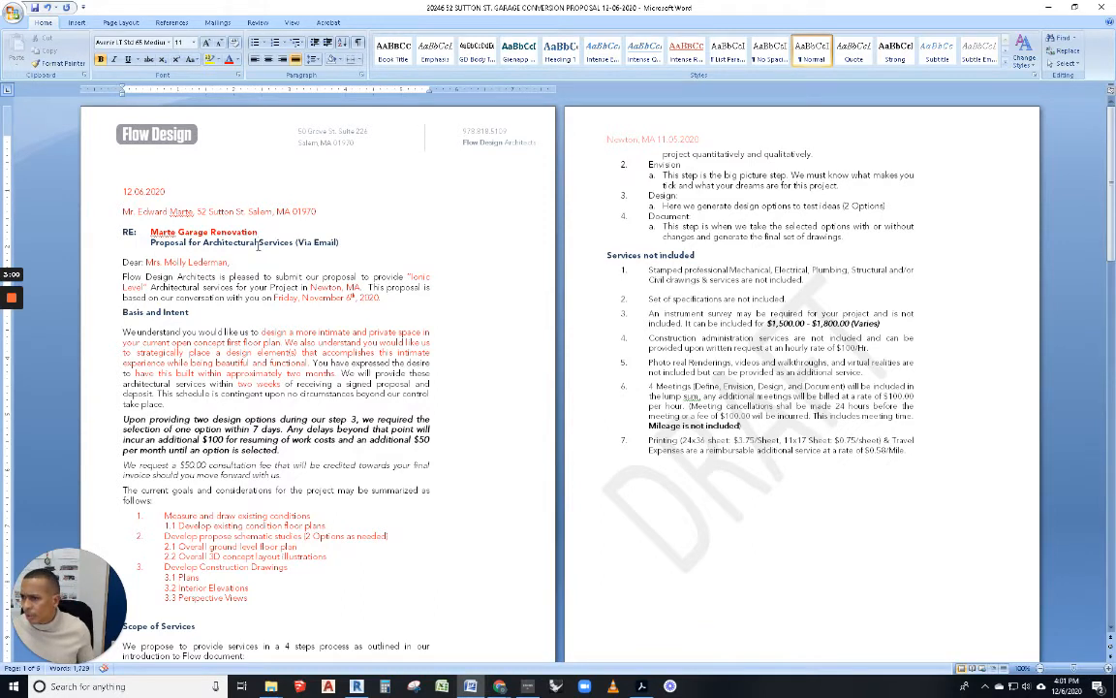
left_click(158, 261)
key("BackSpace")
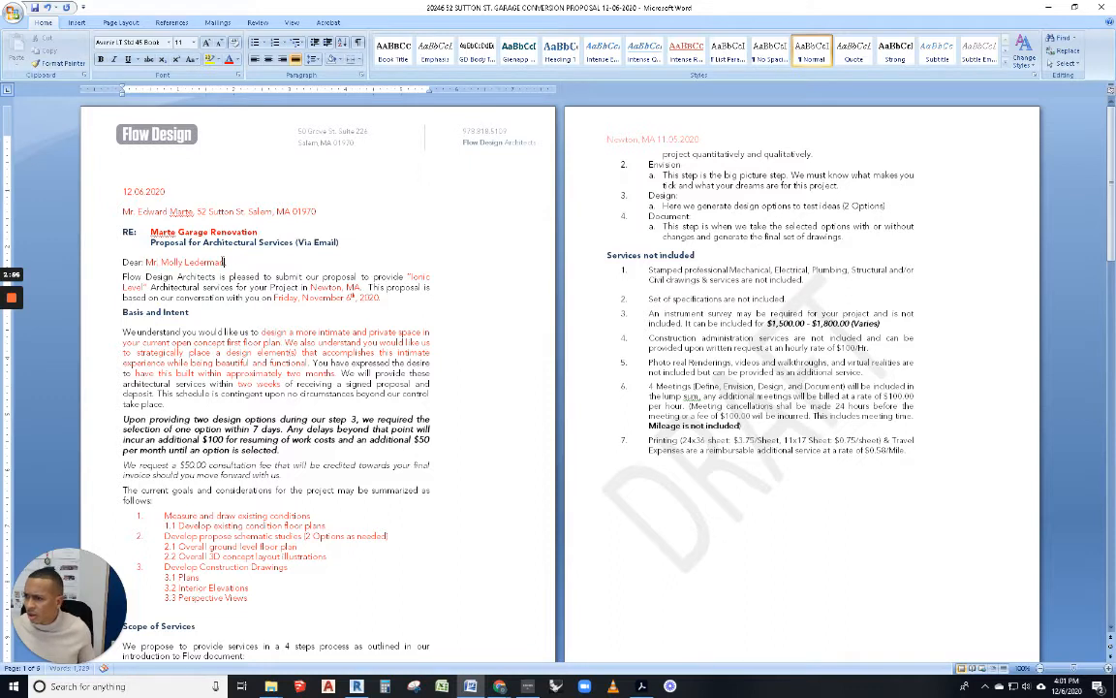
left_click_drag(225, 263, 175, 262)
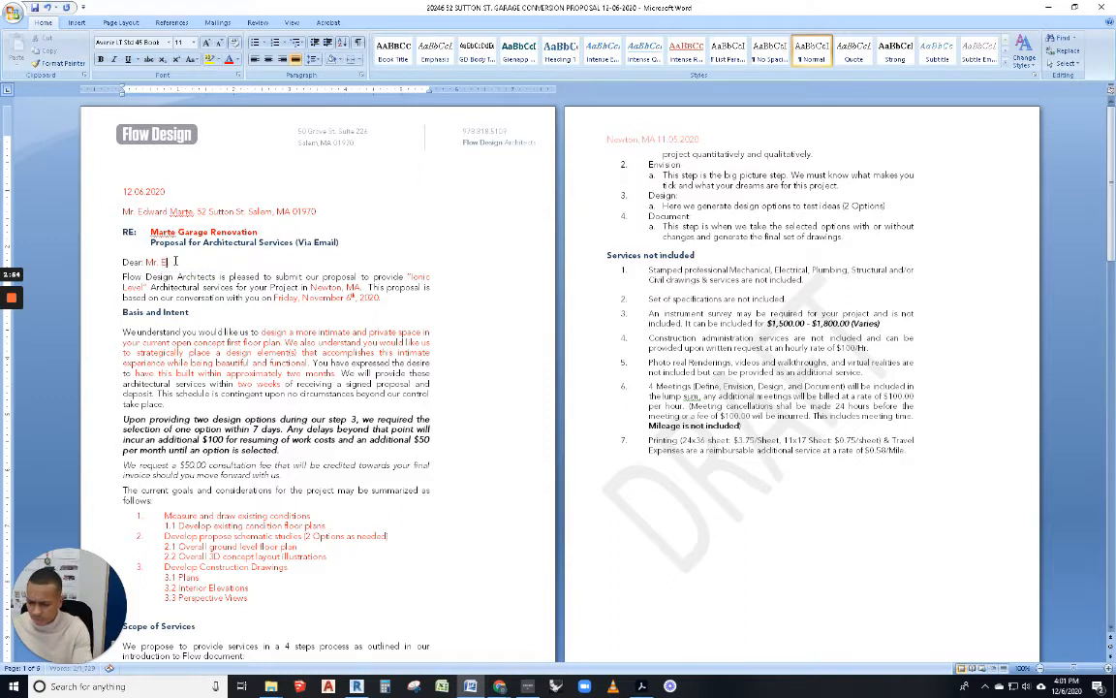
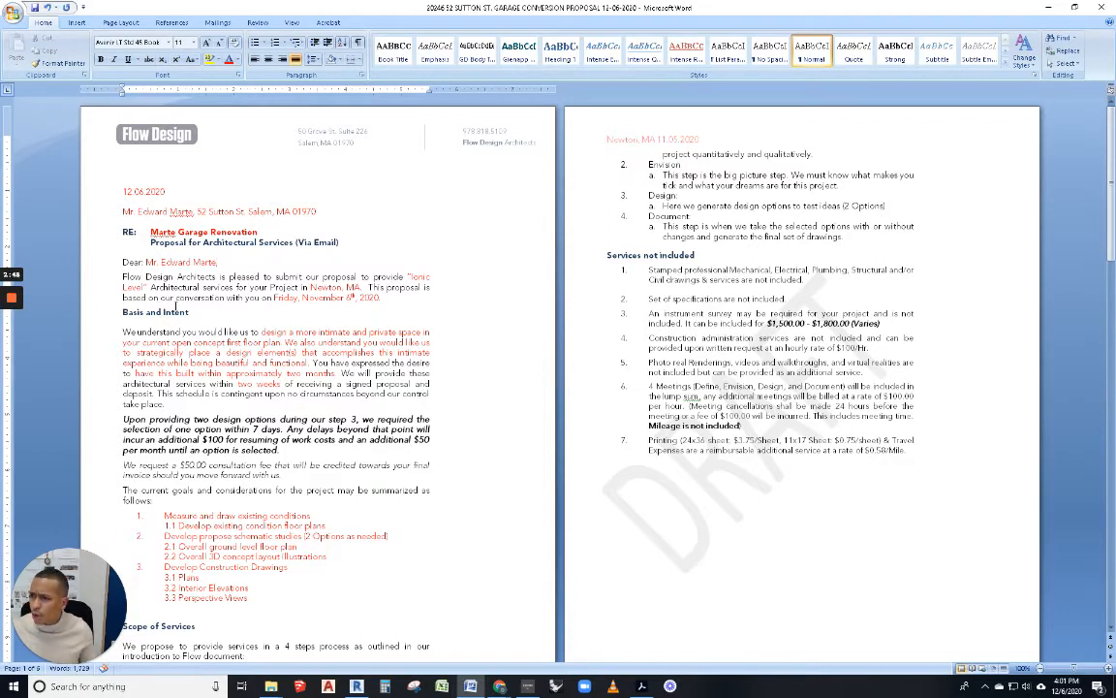
type(",")
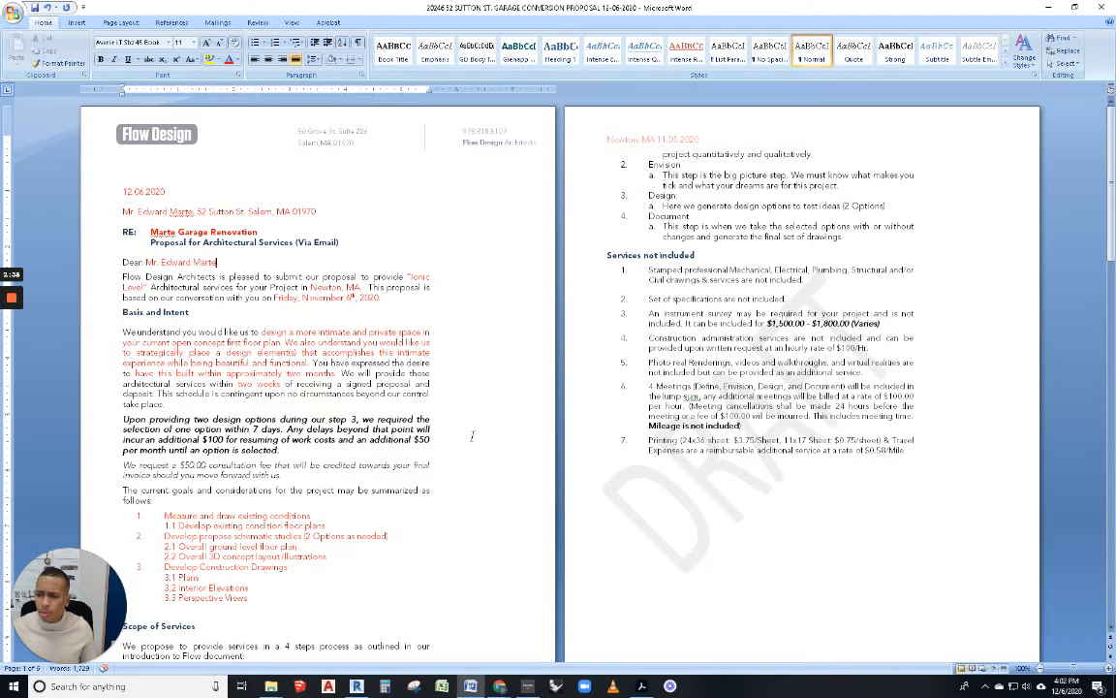
left_click(642, 687)
scroll(422, 394, "up", 6)
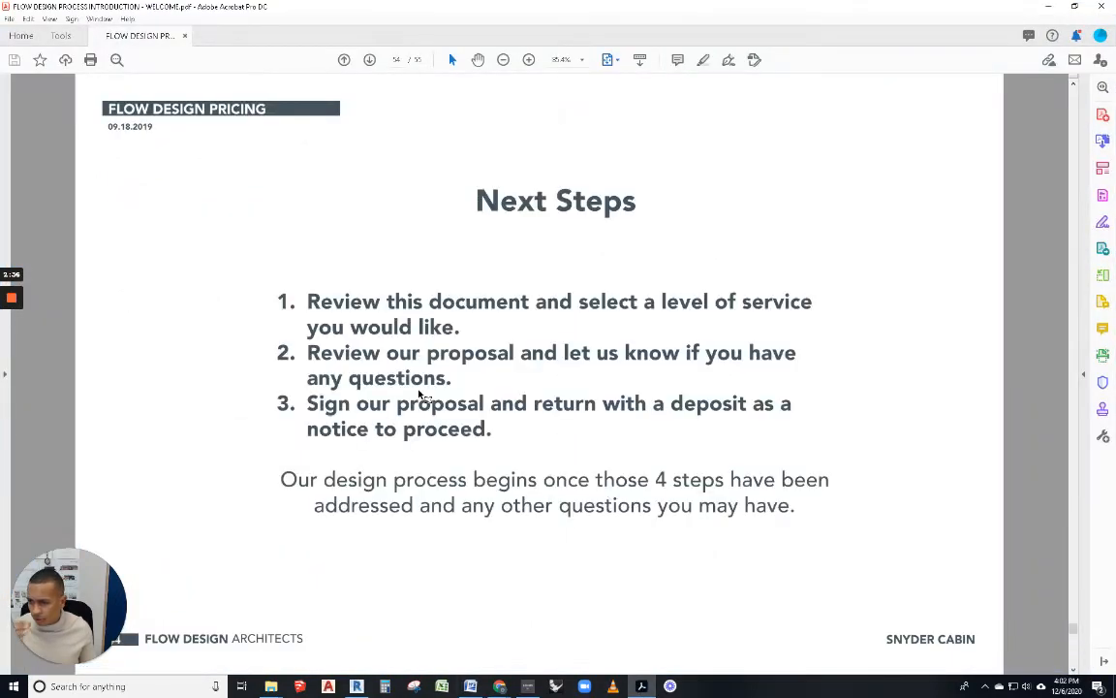
scroll(420, 395, "up", 3)
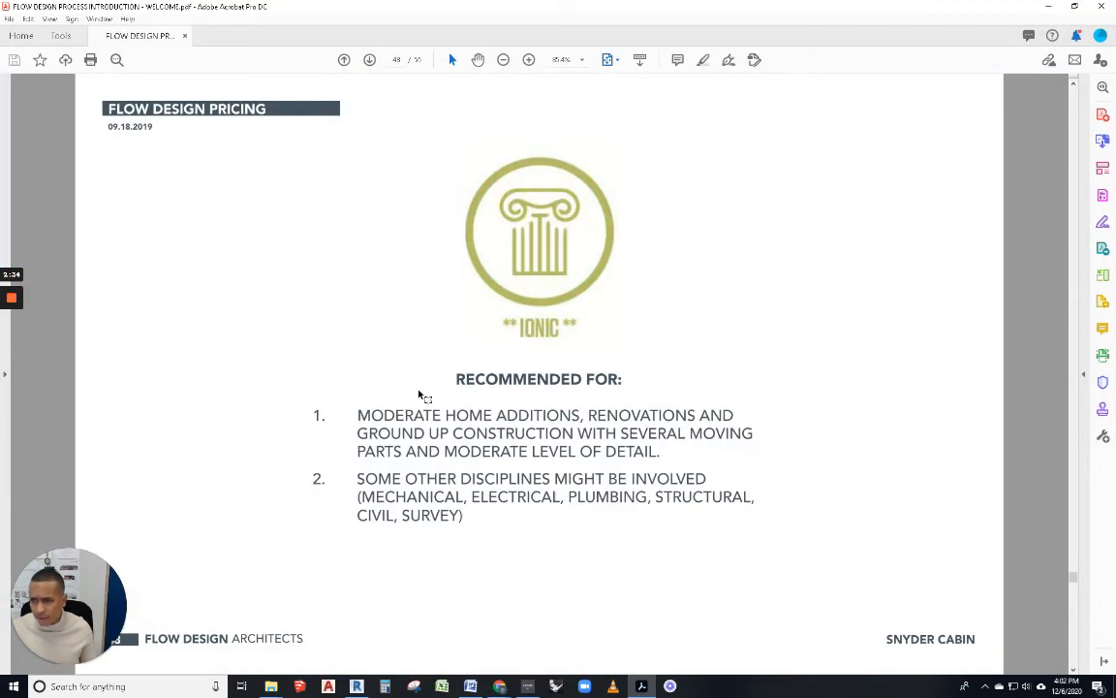
left_click(1047, 7)
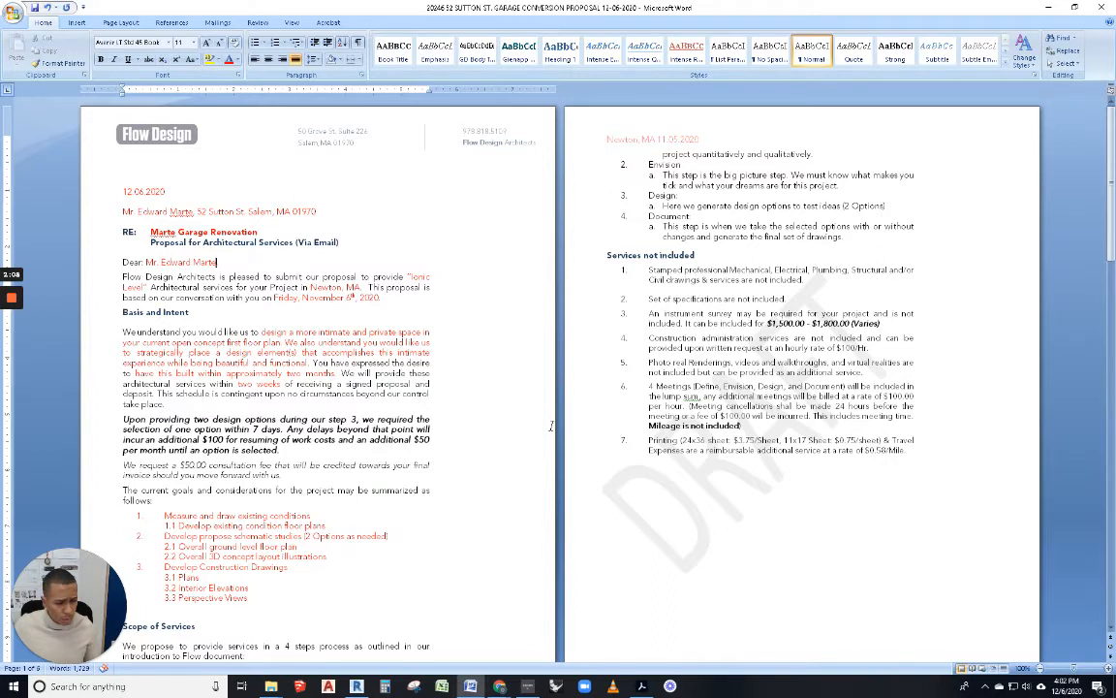
Step: Retype the comma after the client's name and change the project town from Newton to Salem
key("BackSpace")
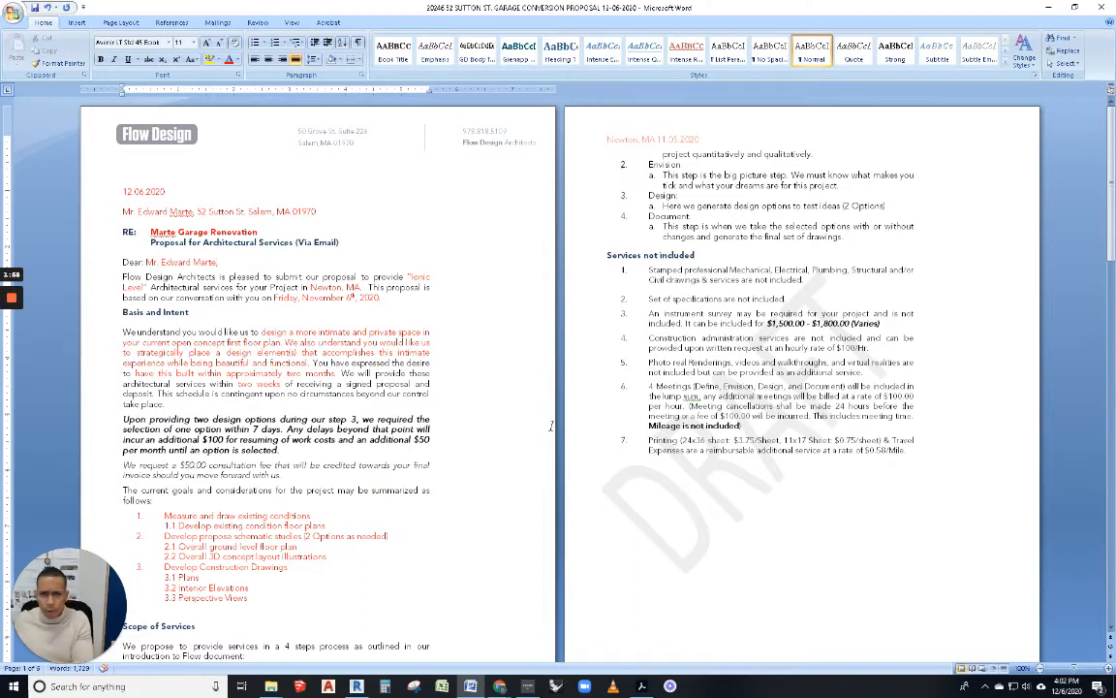
type(",")
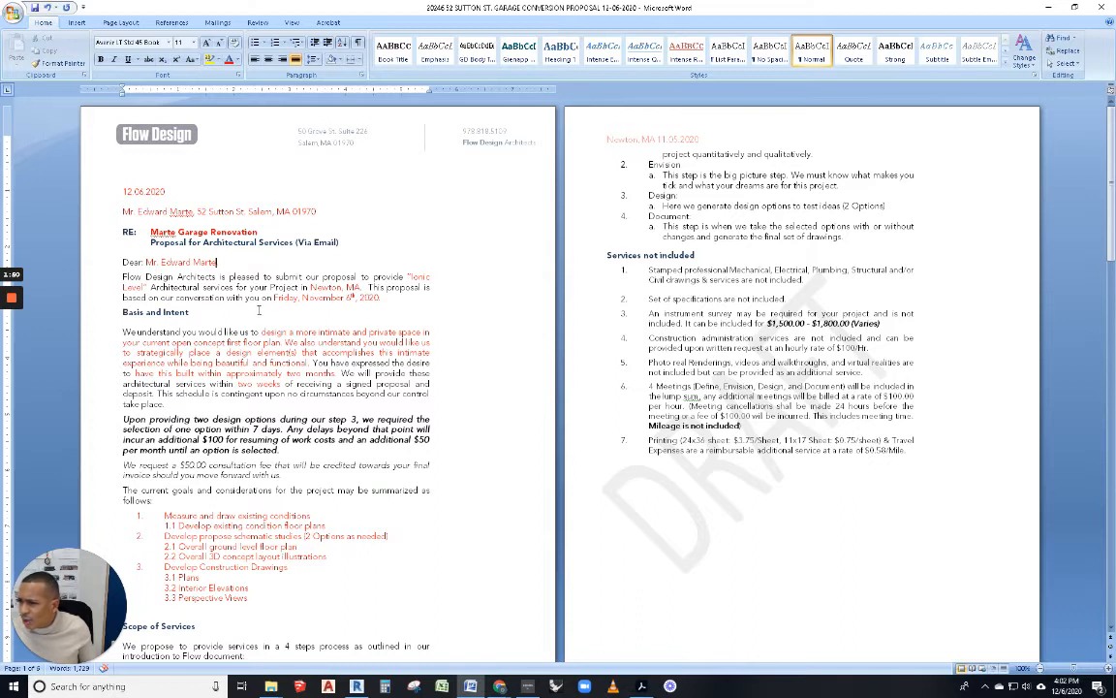
double_click(325, 288)
type("Salem")
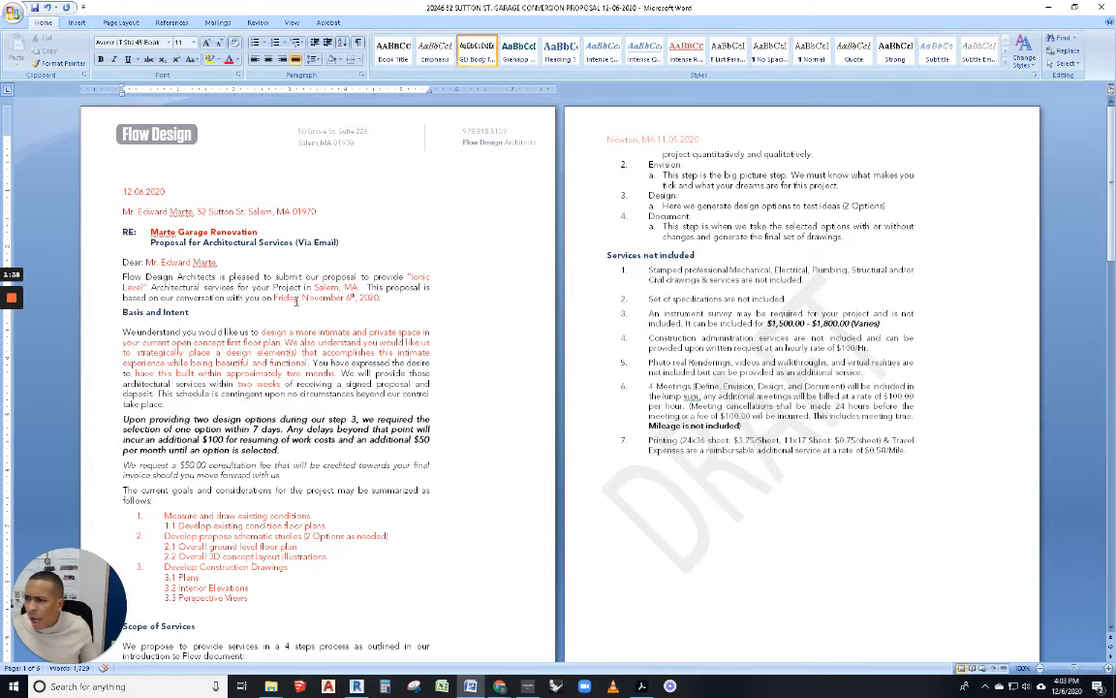
Step: Change the conversation date from Friday, November 6th to Thursday, December 3rd
left_click_drag(296, 297, 275, 298)
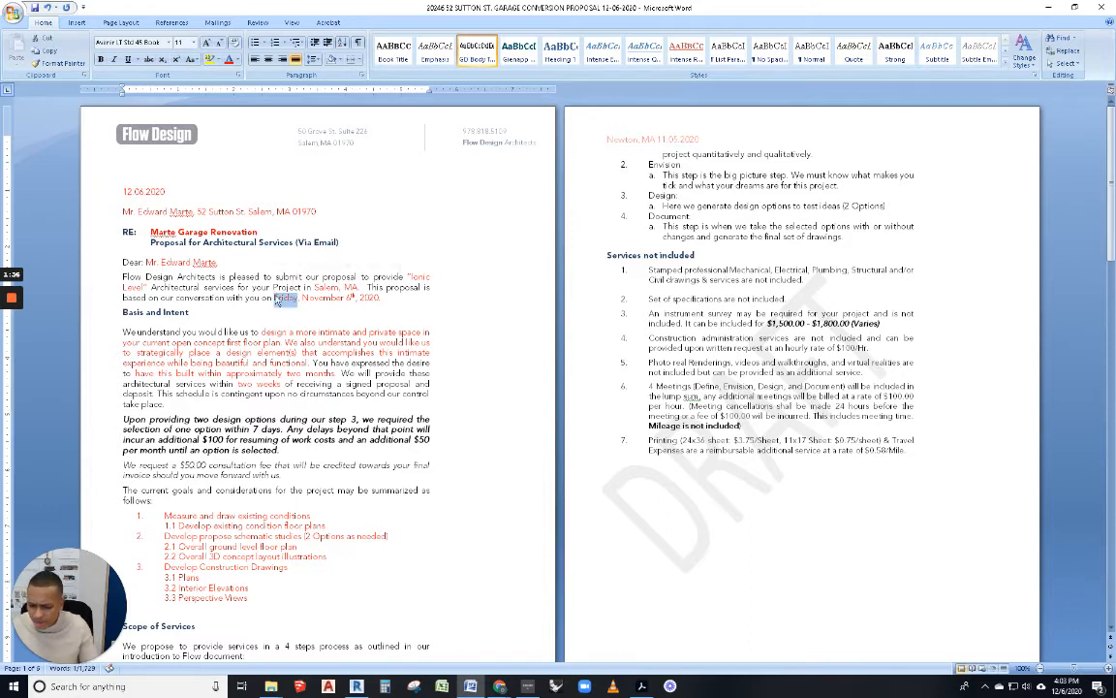
type("Thursd")
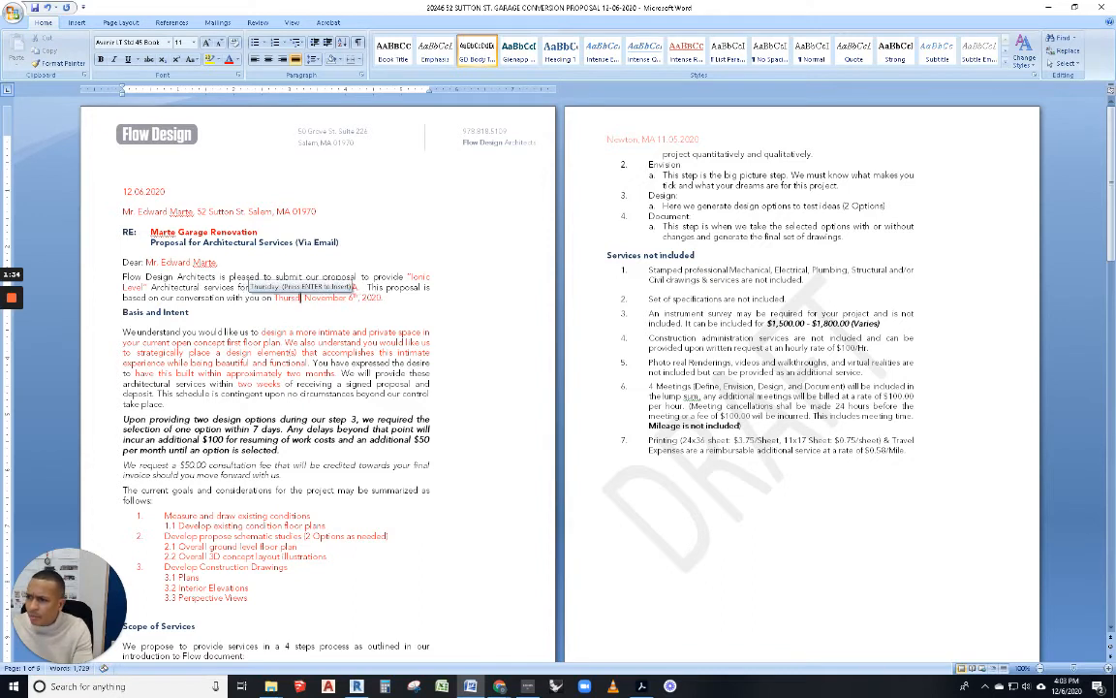
key("Return")
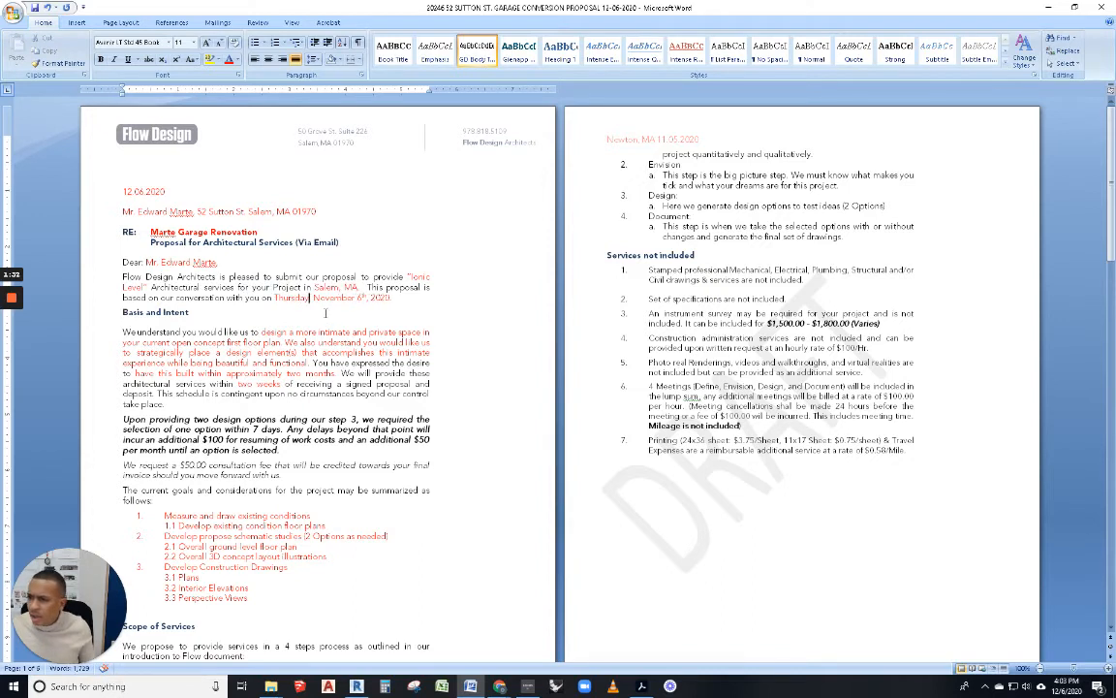
left_click_drag(356, 298, 316, 298)
type("December")
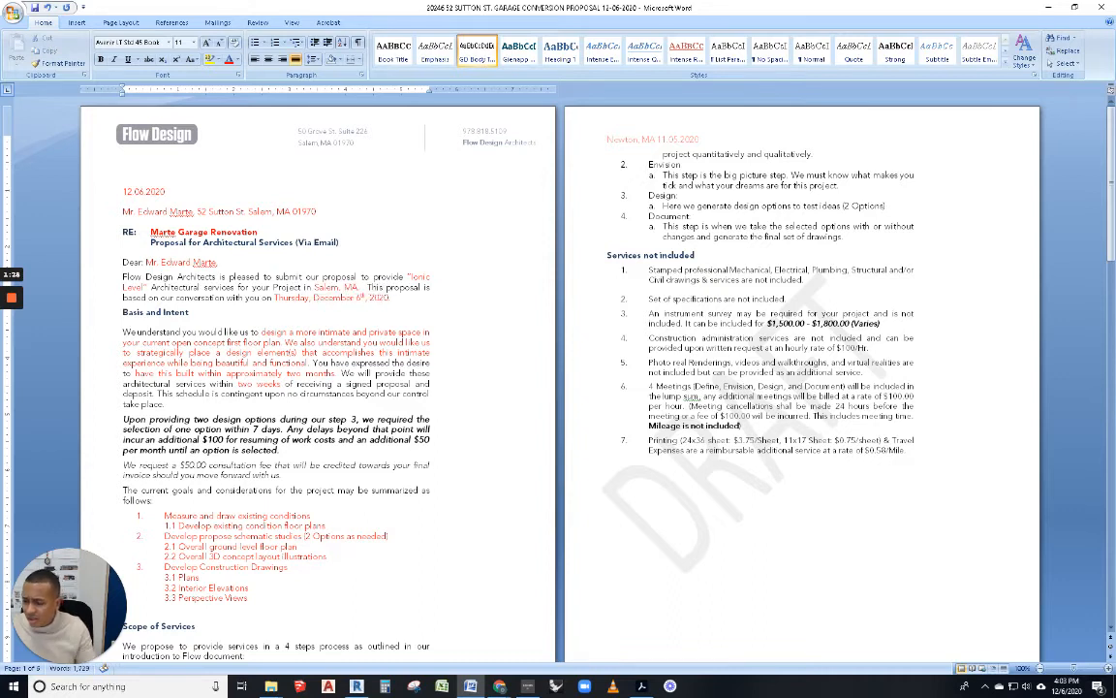
double_click(360, 299)
type("3rd")
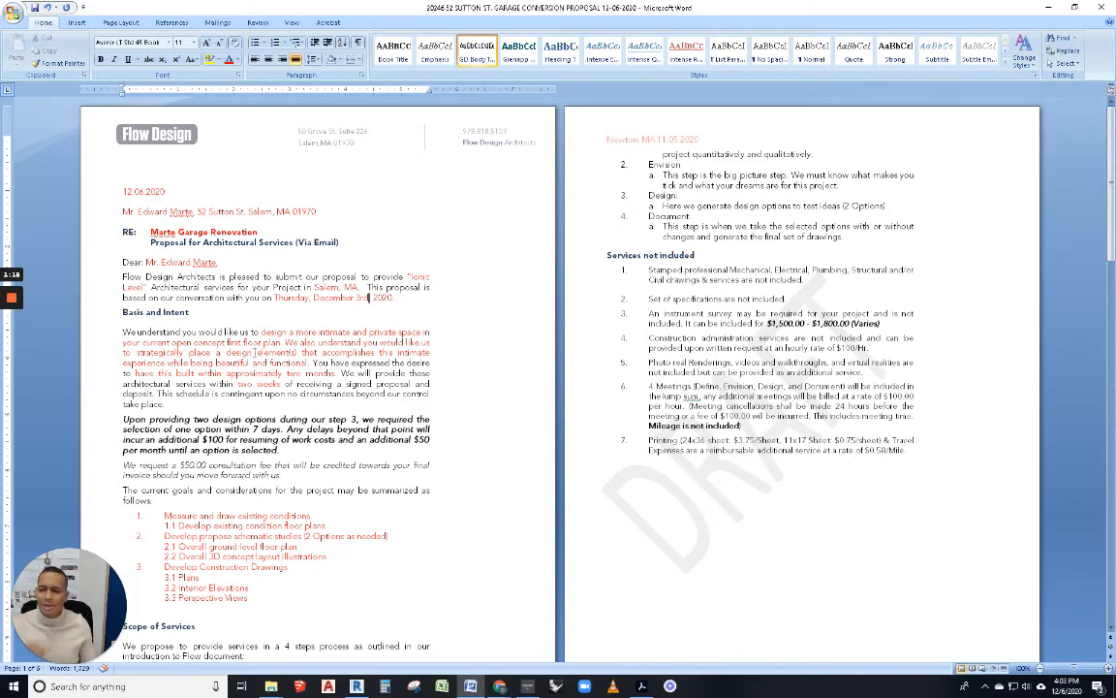
Step: Replace the old design description with 'design a renovation of your garage to include'
left_click_drag(261, 332, 312, 362)
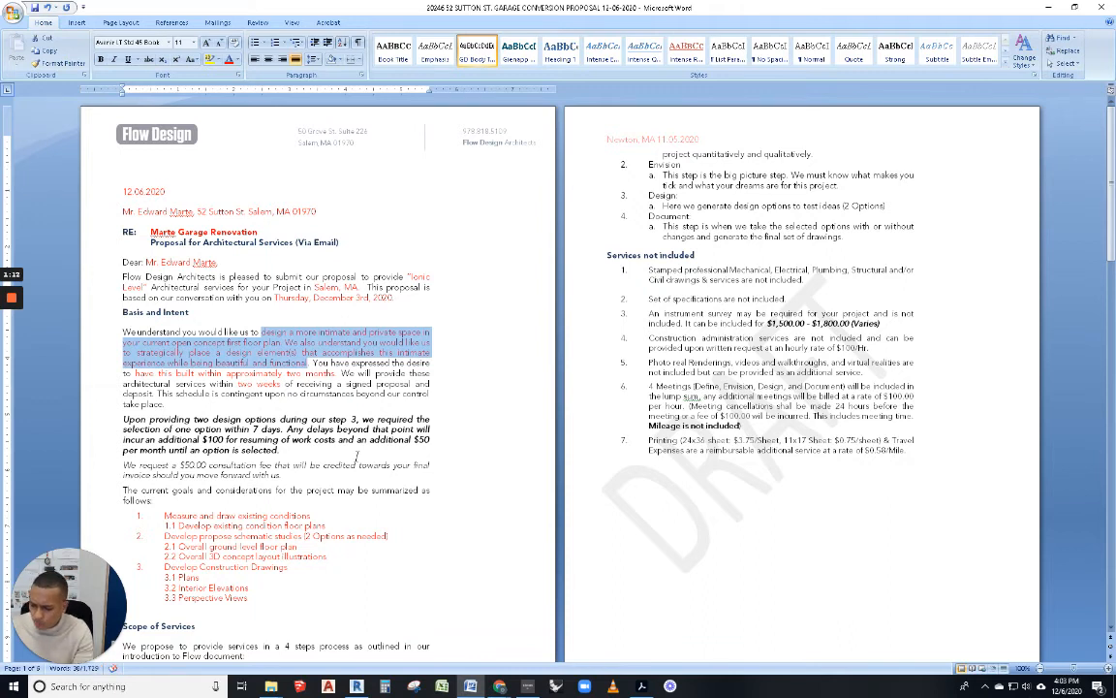
type("design")
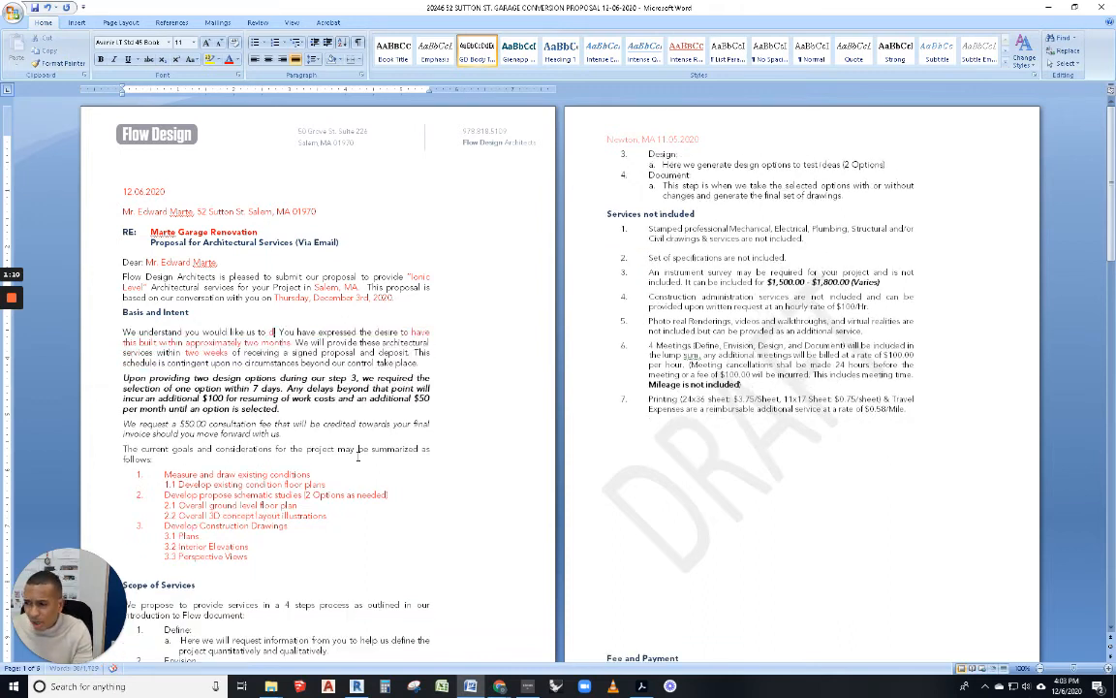
type(" a renovation")
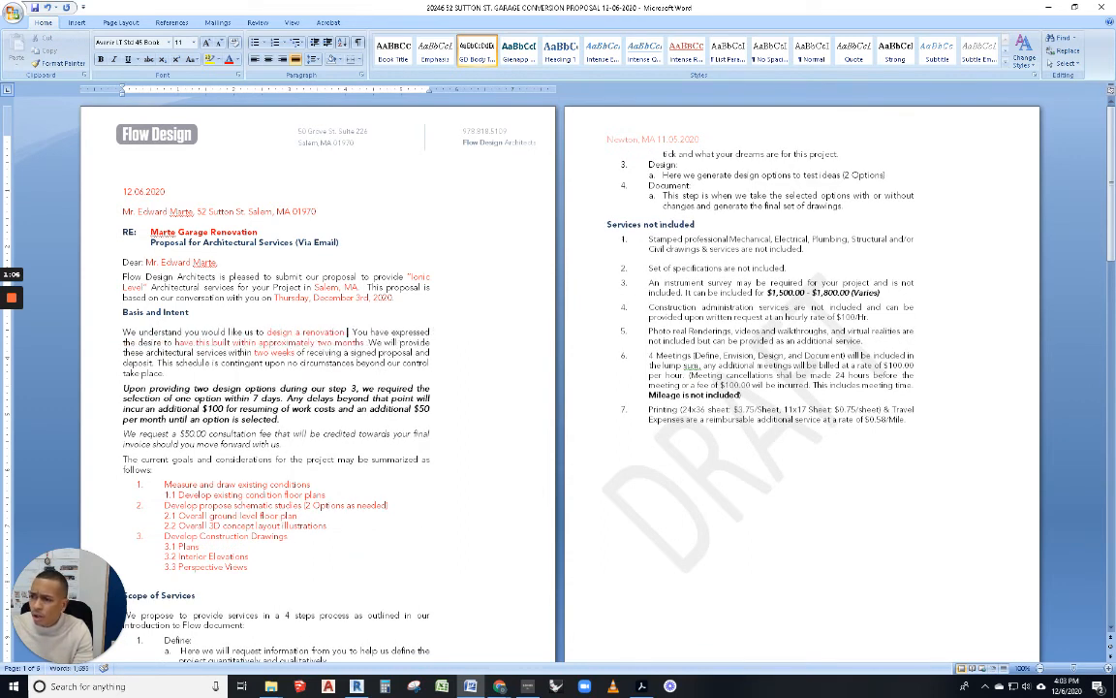
type(" of your garage")
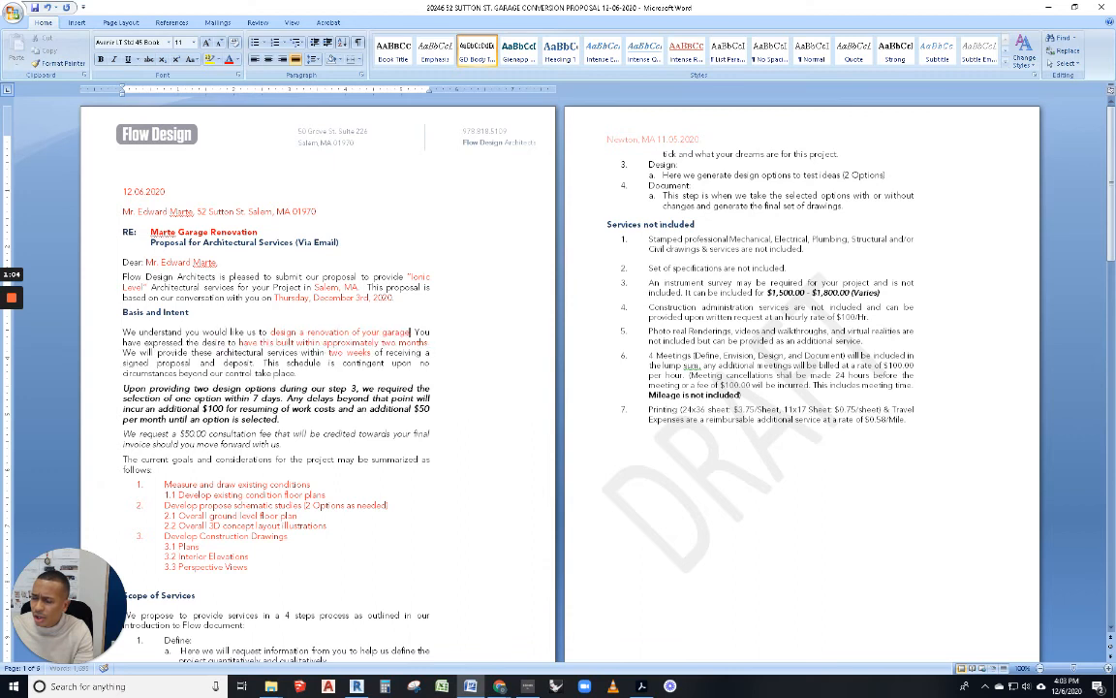
type(" to include")
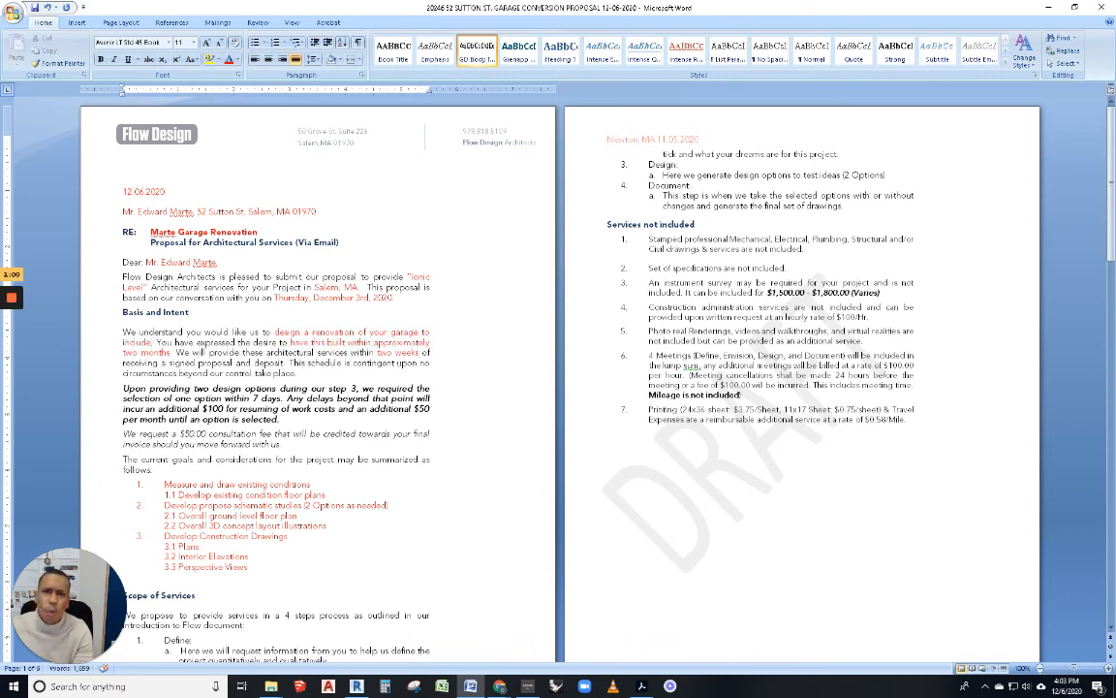